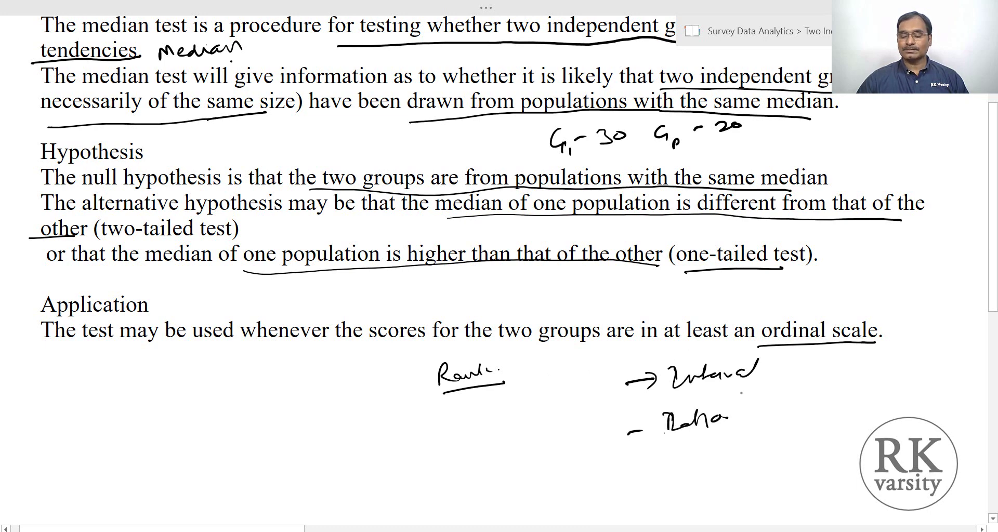
- Go to the online marketplaces problem in the notes and underline "data for 25 days" and "data" in ink
scroll(499, 266, down, 2)
scroll(500, 266, up, 2)
scroll(499, 267, right, 15)
scroll(499, 266, right, 5)
scroll(499, 266, down, 3)
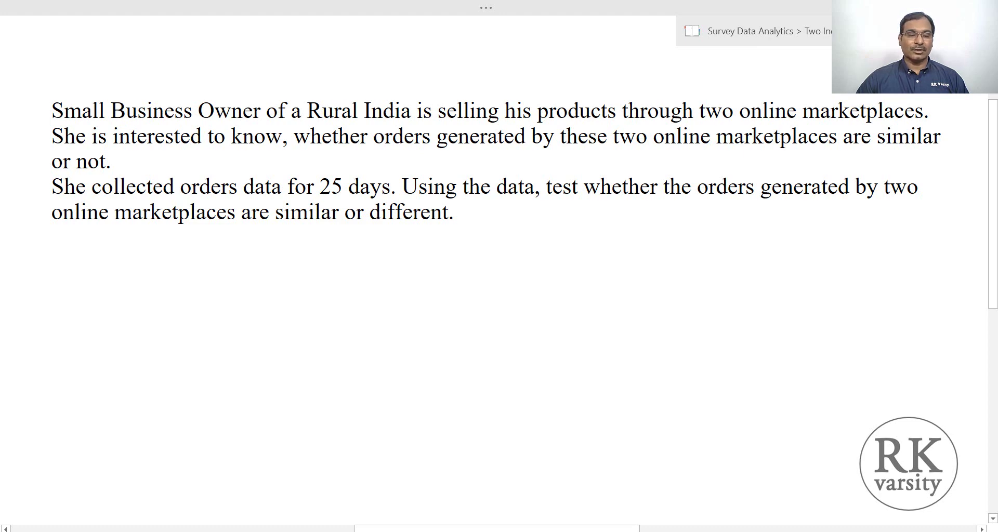
drag(250, 203, 368, 197)
drag(504, 202, 535, 200)
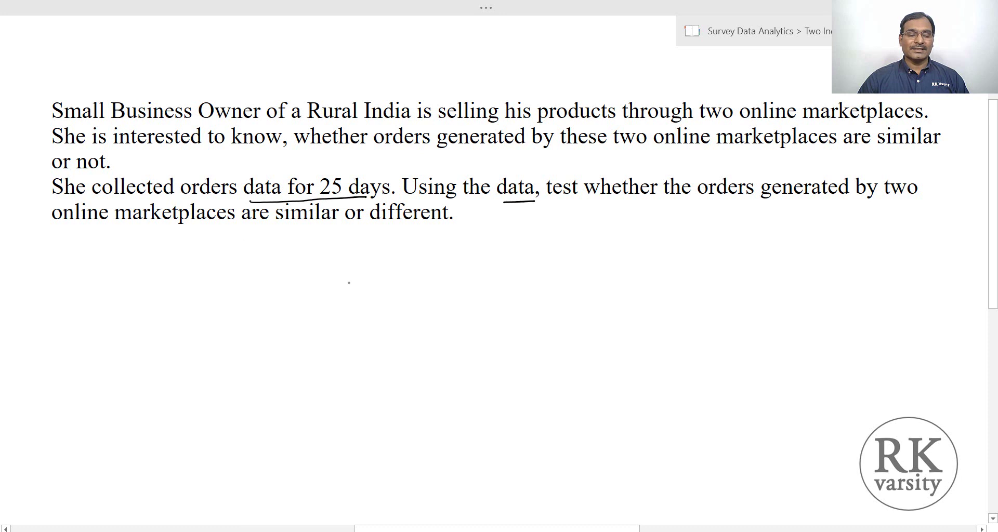
- Handwrite the word "Group" below the problem text and underline it
mouse_move(315, 277)
mouse_down()
mouse_move(309, 299)
mouse_move(325, 291)
mouse_up()
mouse_move(328, 301)
mouse_down()
mouse_move(338, 286)
mouse_move(371, 283)
mouse_up()
drag(371, 278, 375, 284)
drag(326, 320, 394, 306)
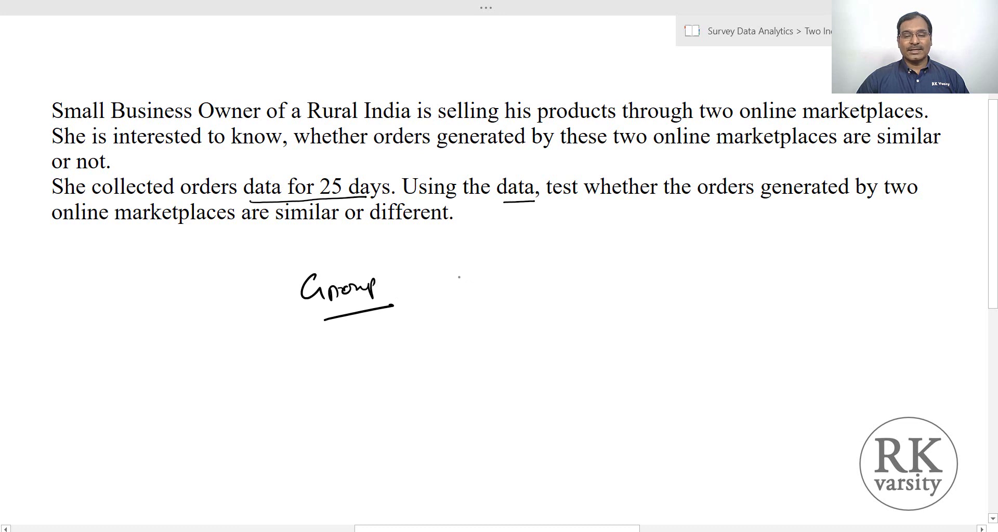
- Handwrite the group names "Flip" and "Amz" beside the underlined word "Group"
mouse_move(461, 274)
mouse_down()
mouse_move(462, 295)
mouse_move(474, 269)
mouse_up()
mouse_move(481, 269)
mouse_down()
mouse_move(479, 291)
mouse_move(488, 286)
mouse_up()
mouse_move(495, 276)
mouse_down()
mouse_move(496, 296)
mouse_move(504, 283)
mouse_move(572, 266)
mouse_move(593, 281)
mouse_up()
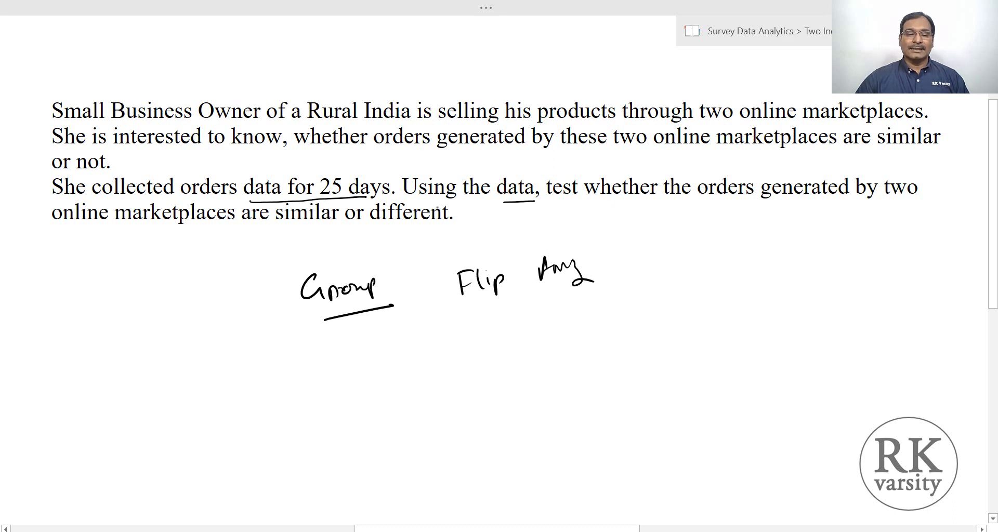
- Underline "orders" in the problem text and bracket the two marketplace names with the handwritten label "Nominal"
drag(377, 154, 416, 154)
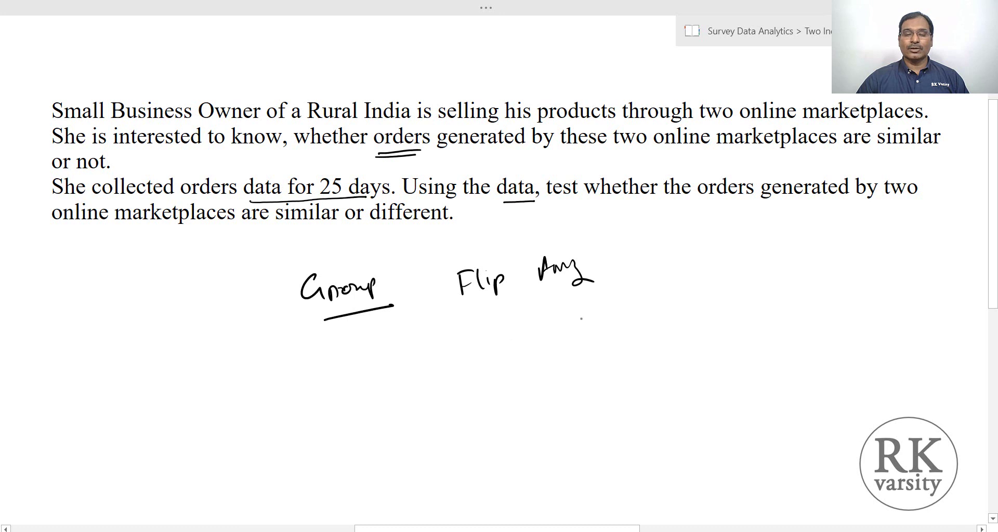
mouse_move(482, 324)
mouse_down()
mouse_move(512, 331)
mouse_move(553, 302)
mouse_up()
mouse_move(500, 376)
mouse_down()
mouse_move(512, 357)
mouse_move(542, 363)
mouse_move(541, 348)
mouse_move(576, 358)
mouse_up()
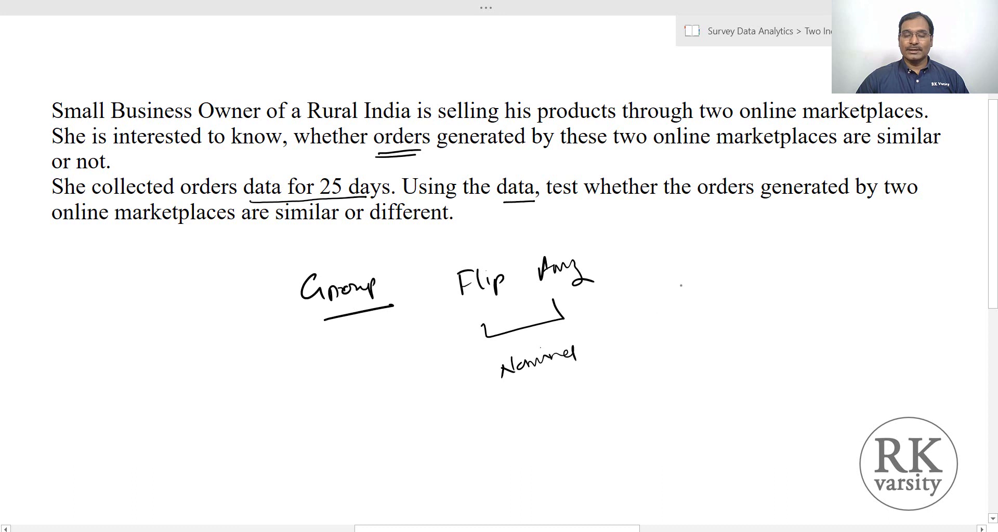
- Handwrite "Scores" beside the marketplace names, underline it and note "Interval" beneath it
mouse_move(691, 264)
mouse_down()
mouse_move(719, 275)
mouse_move(750, 263)
mouse_up()
drag(681, 298, 756, 286)
mouse_move(710, 314)
mouse_down()
mouse_move(712, 329)
mouse_move(776, 302)
mouse_up()
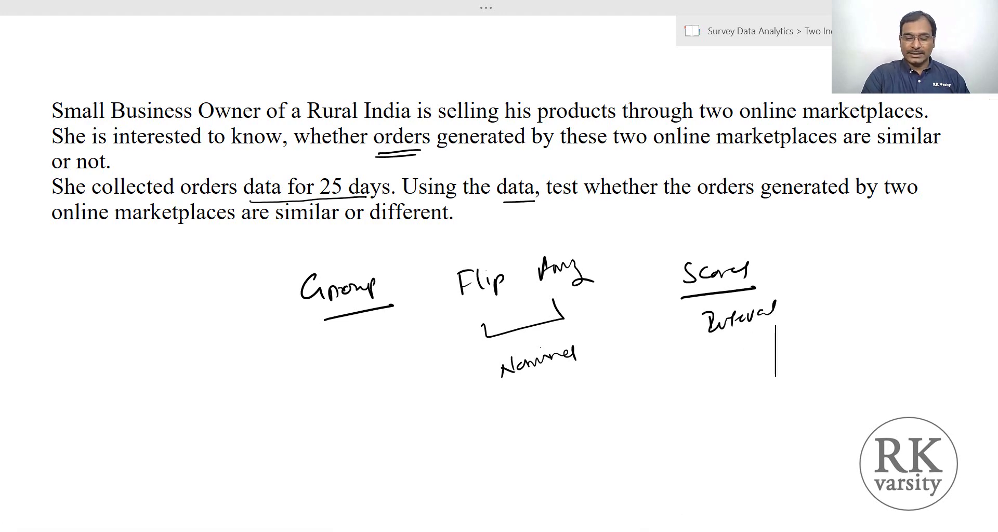
- Switch to the Median Test Online Marketplace dataset in SPSS and review the value labels of the Marketplace variable
mouse_move(634, 527)
click(588, 488)
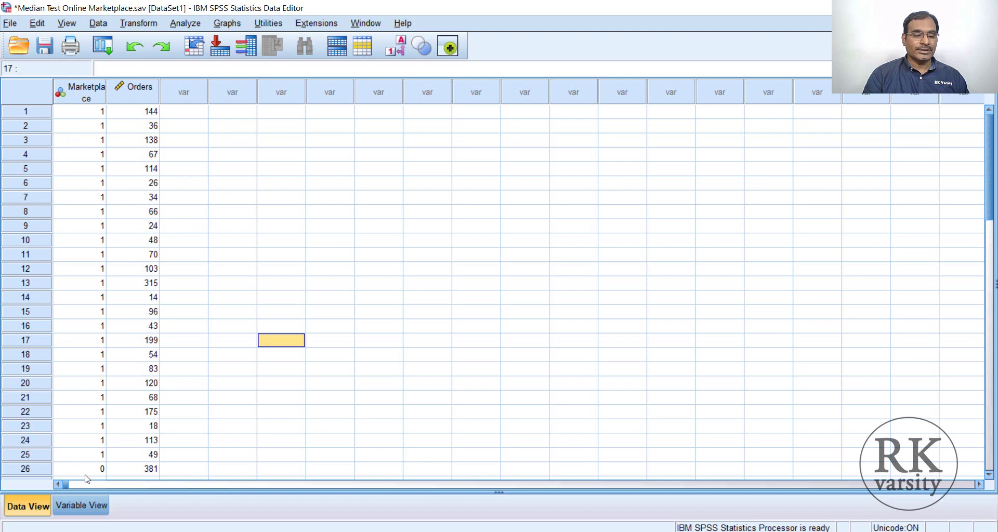
click(82, 506)
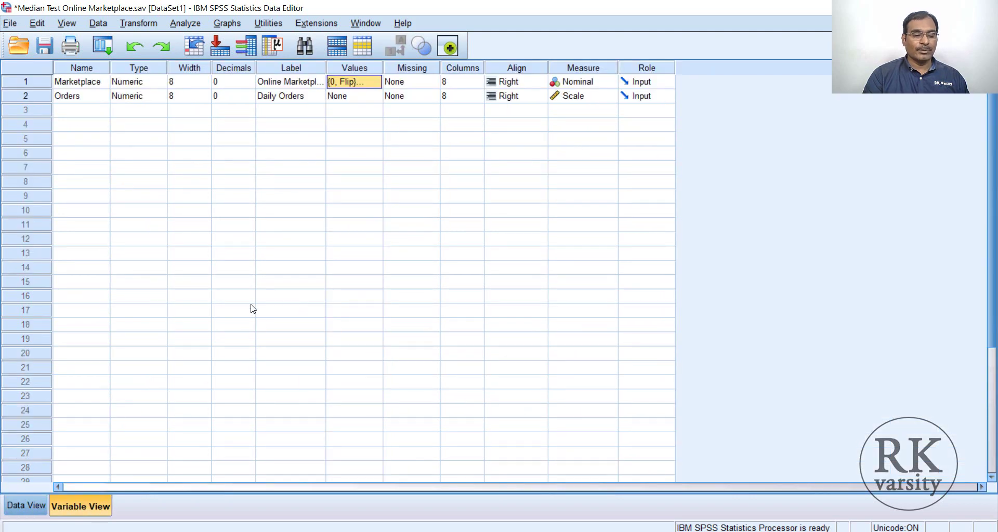
click(374, 82)
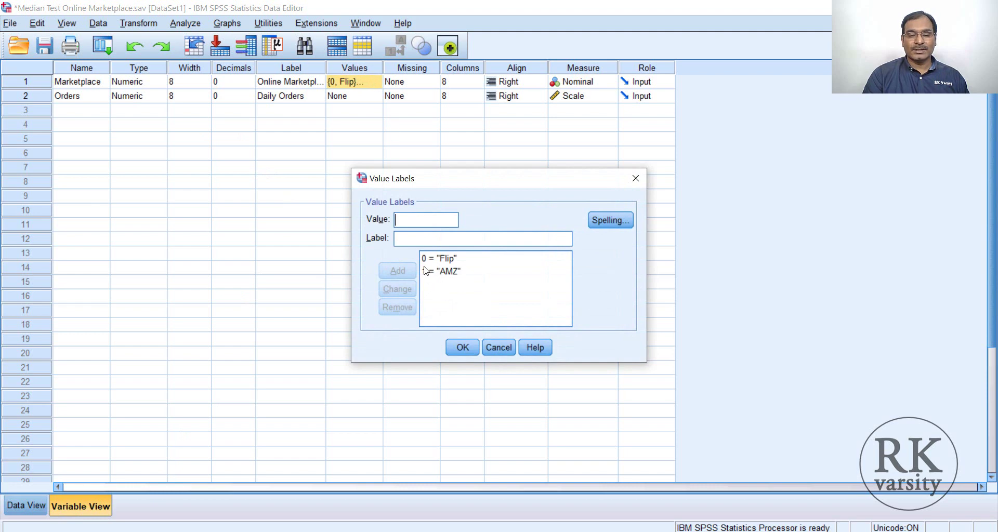
click(461, 348)
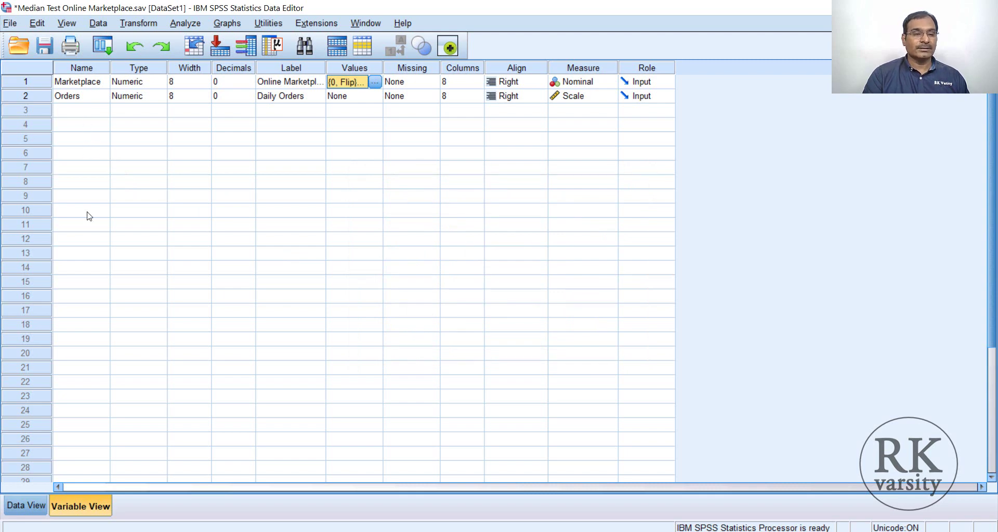
- Start the legacy nonparametric test for K independent samples with Daily Orders as the test variable
click(203, 28)
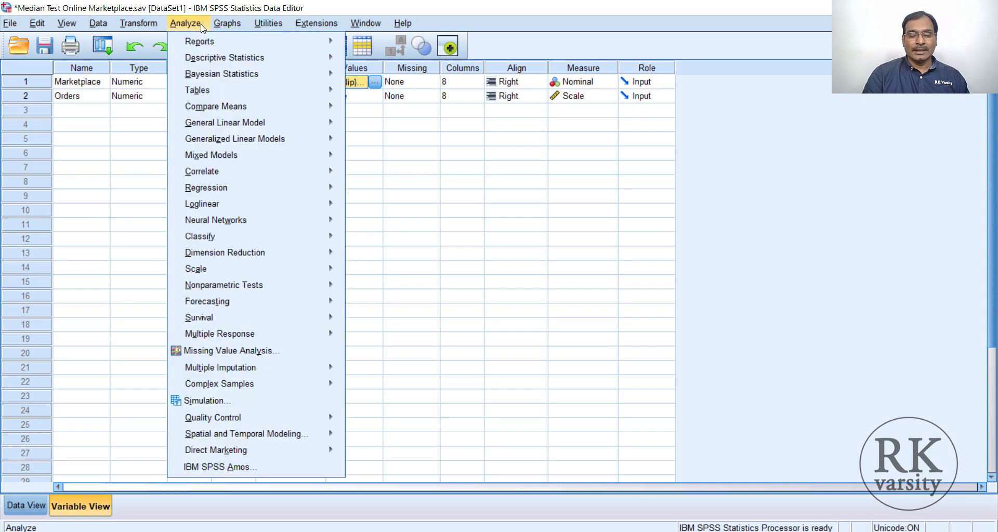
mouse_move(234, 222)
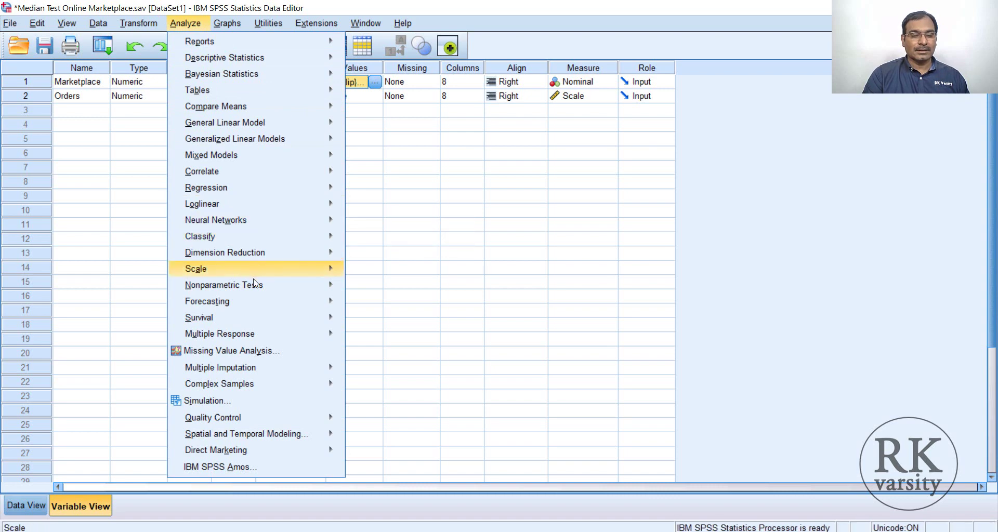
mouse_move(261, 292)
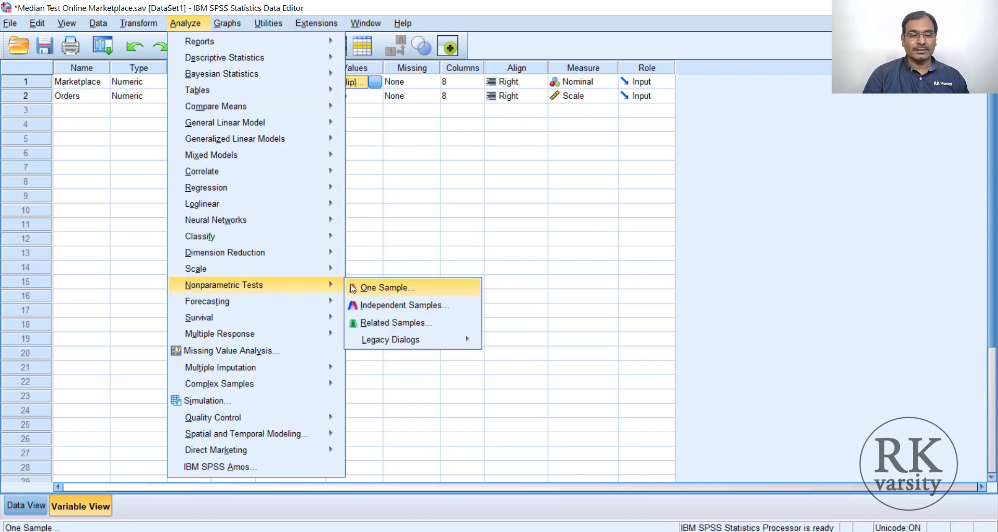
mouse_move(455, 344)
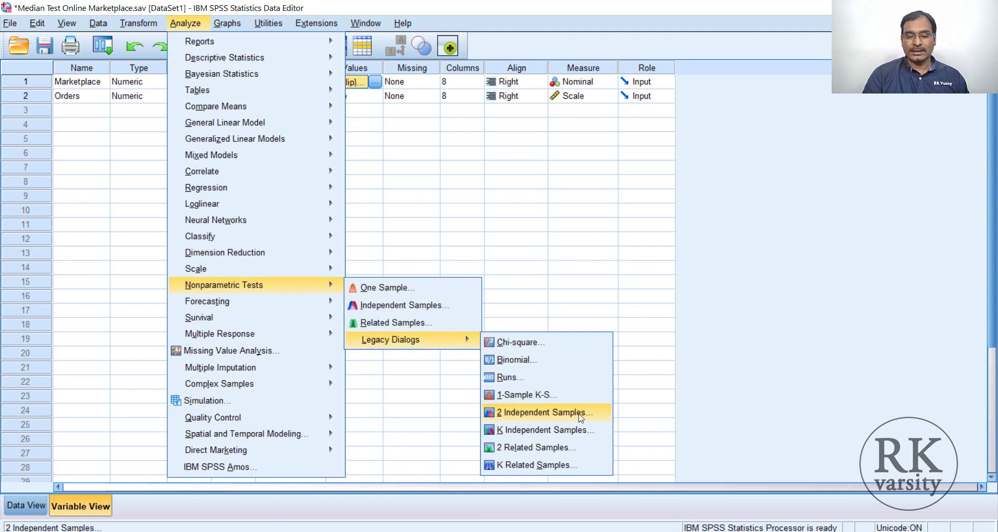
click(604, 435)
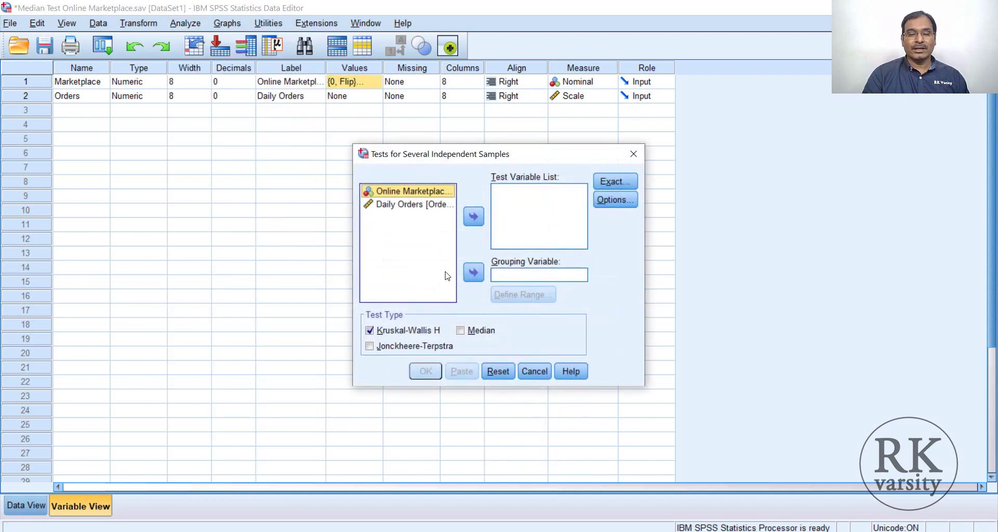
click(389, 206)
click(473, 218)
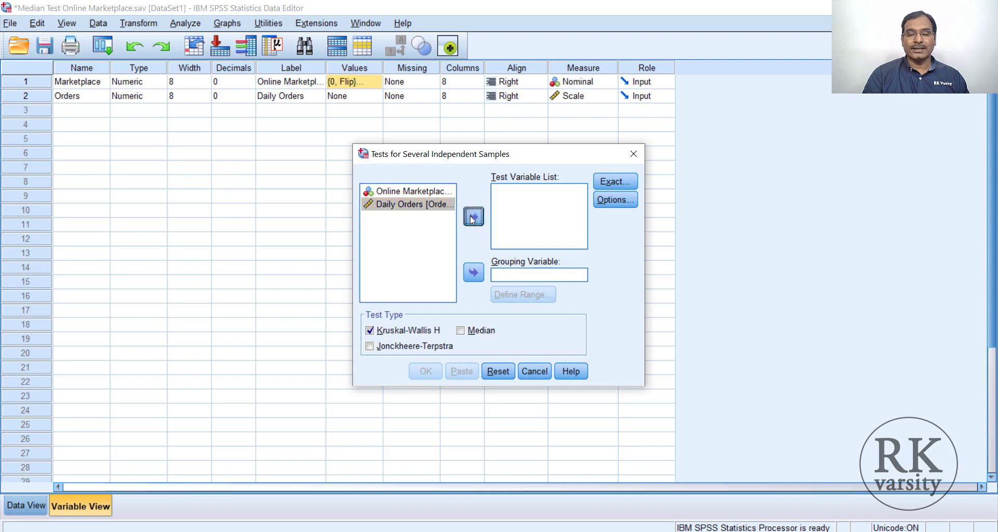
- Set Online Marketplace as the grouping variable with a range from 0 to 1
click(406, 192)
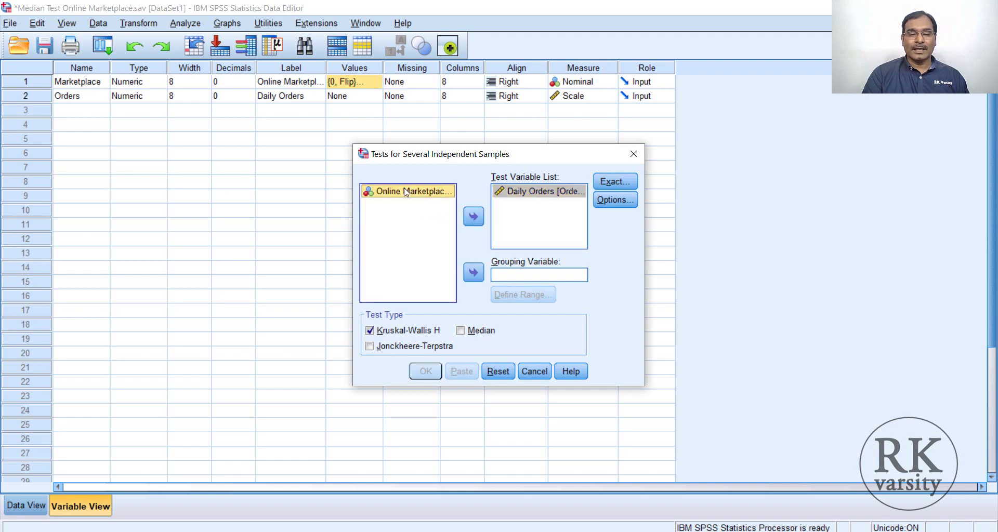
click(474, 274)
click(495, 294)
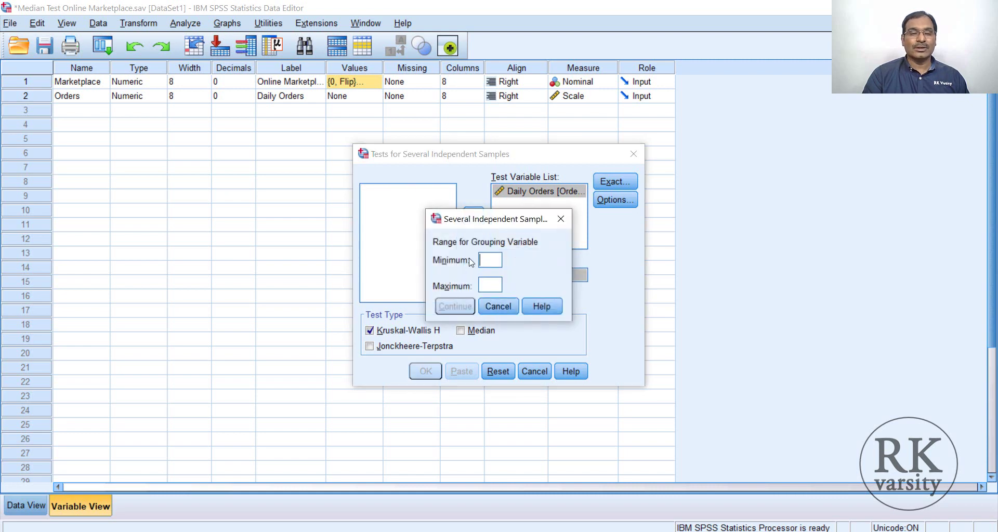
click(492, 258)
text(0)
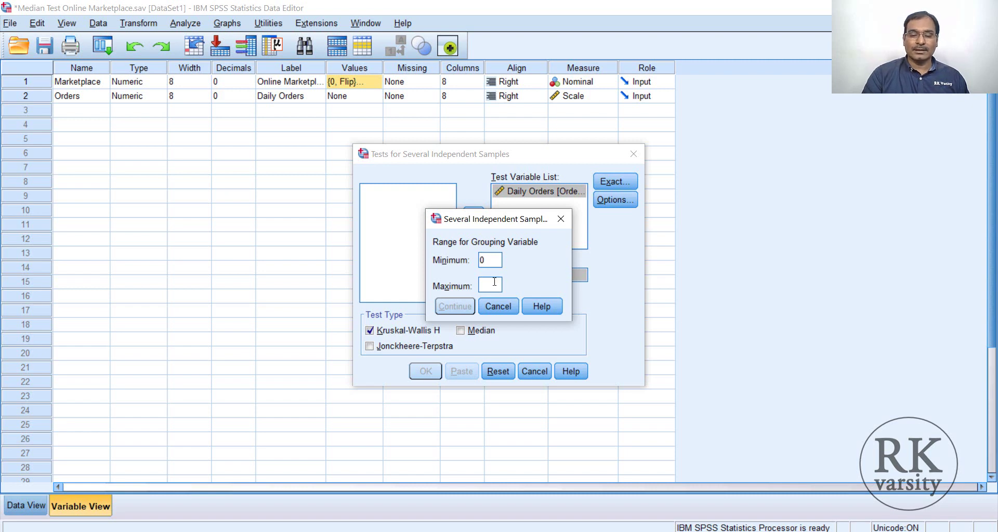
click(494, 283)
text(1)
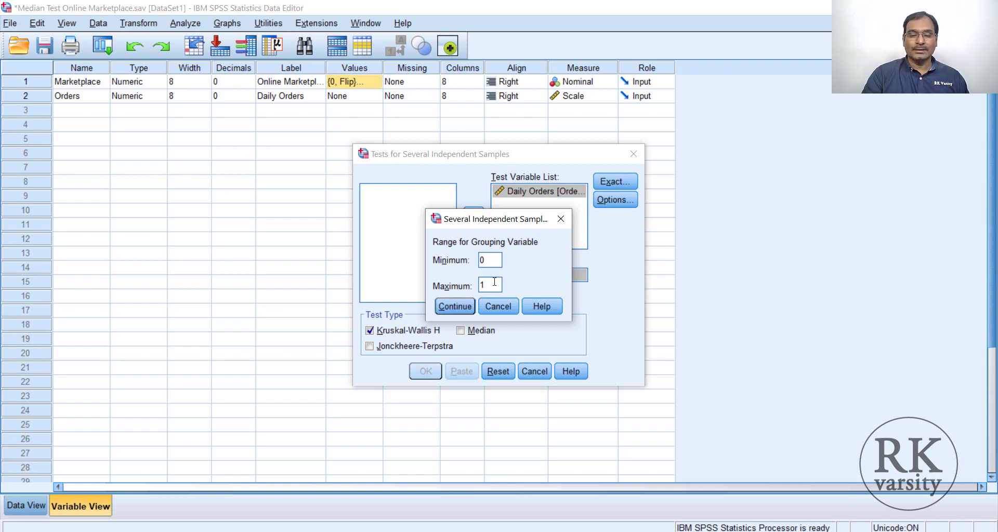
click(455, 307)
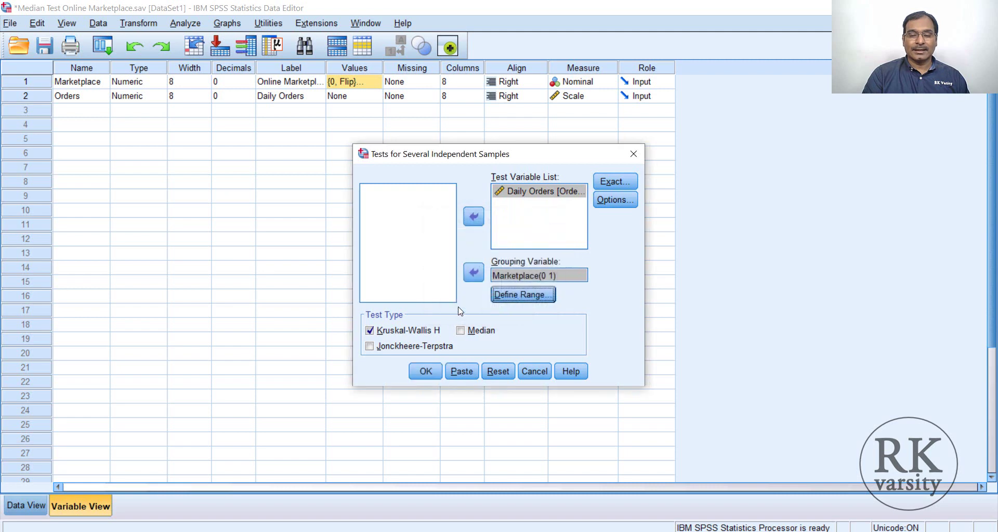
- Run the Median test instead of Kruskal-Wallis H, using the Exact method
click(370, 332)
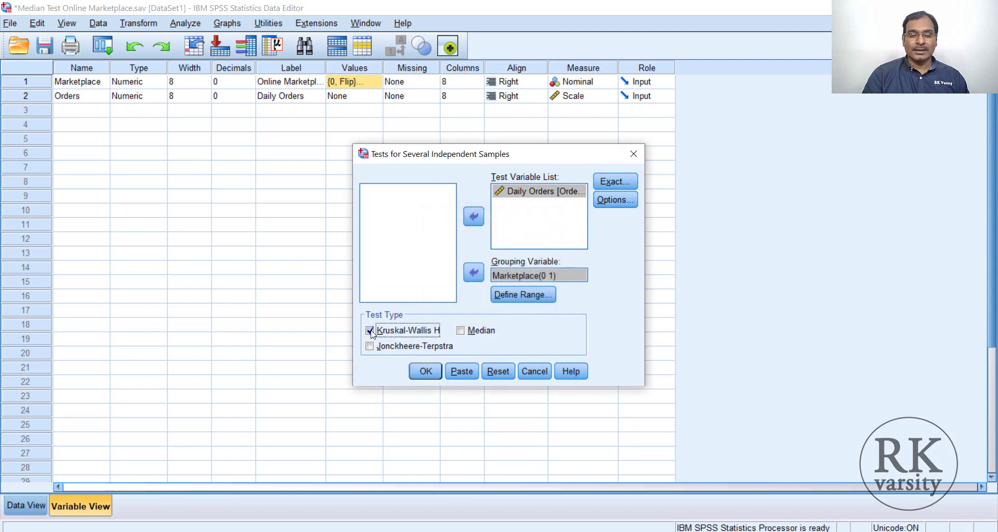
click(462, 332)
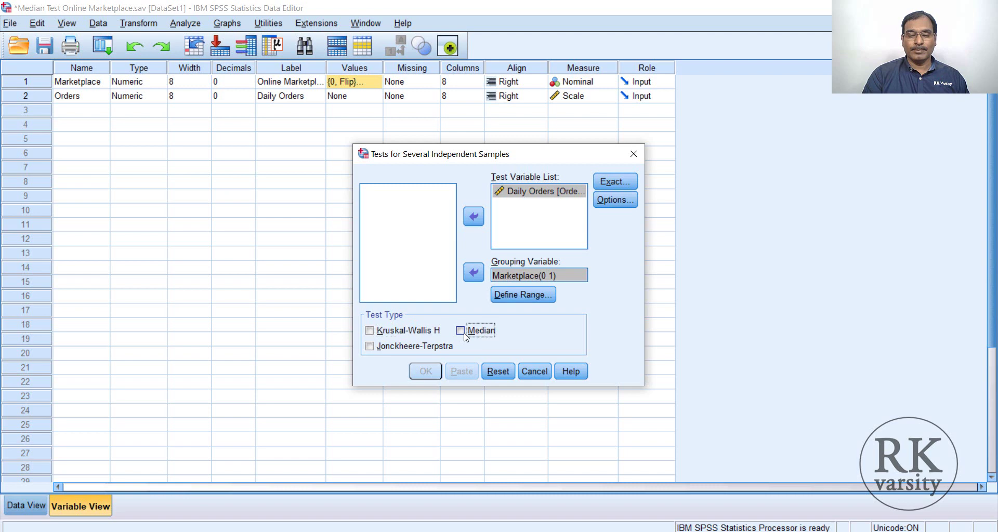
click(615, 182)
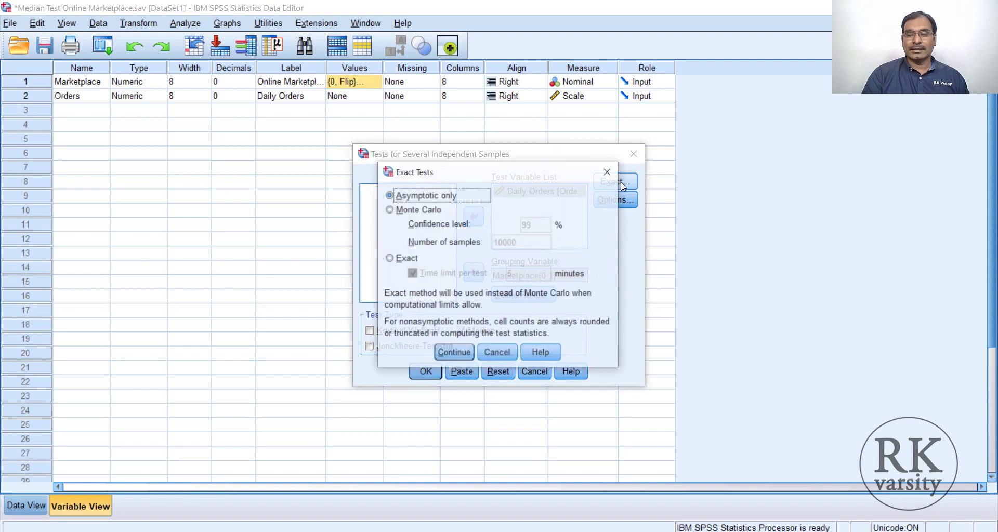
click(390, 259)
click(450, 354)
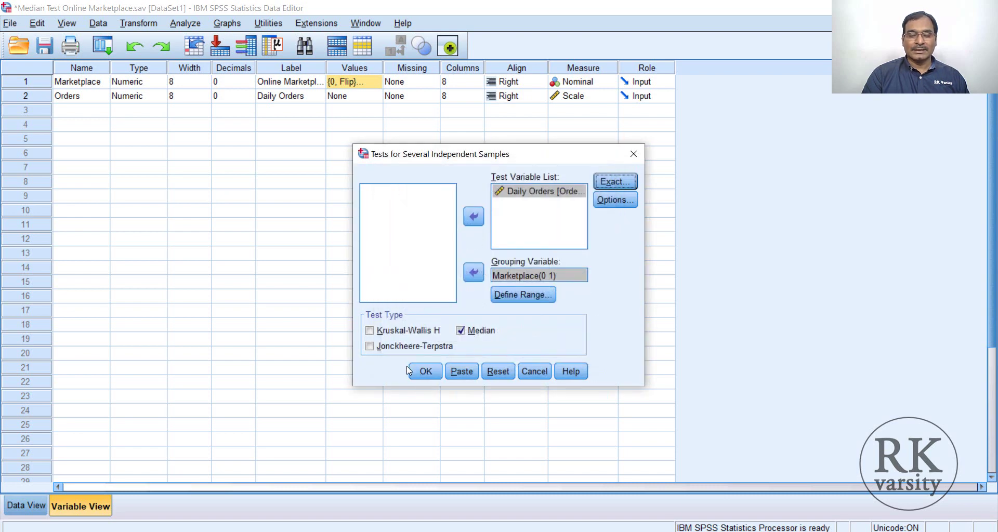
click(425, 372)
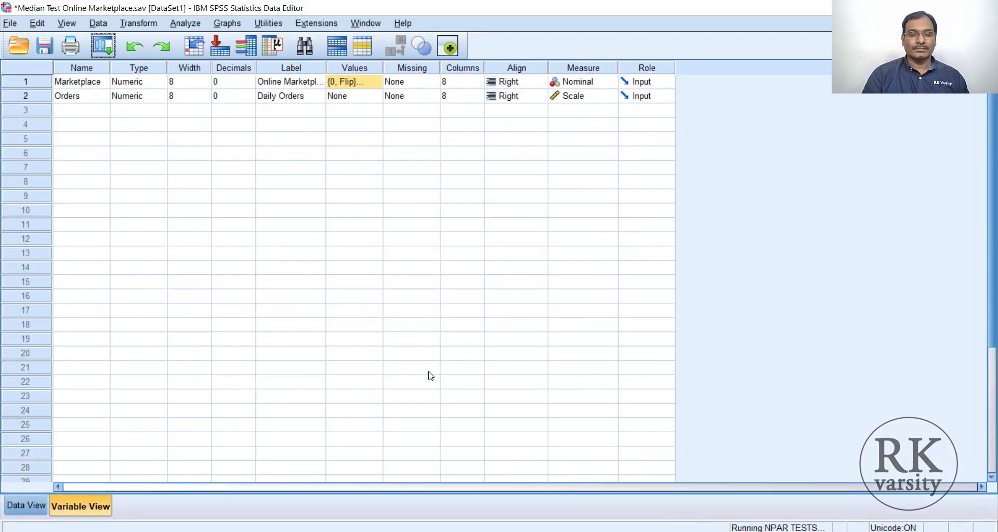
- Examine the Frequencies and Test Statistics tables of the median test in the output document
mouse_move(593, 530)
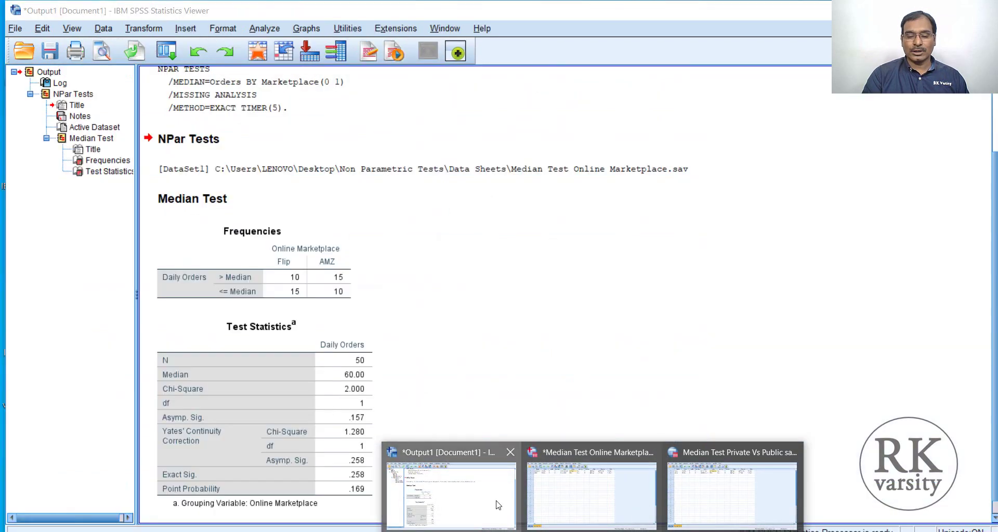
click(498, 505)
scroll(572, 329, down, 1)
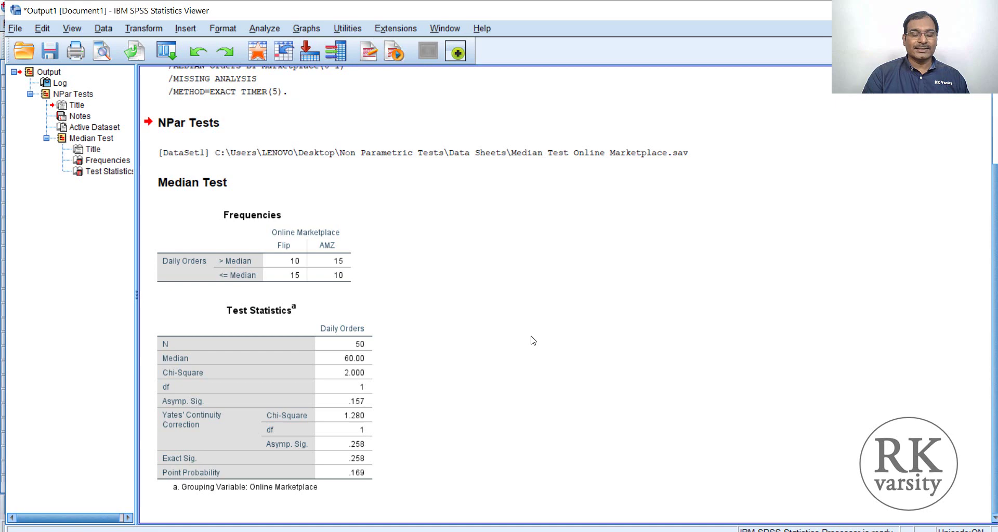
click(276, 263)
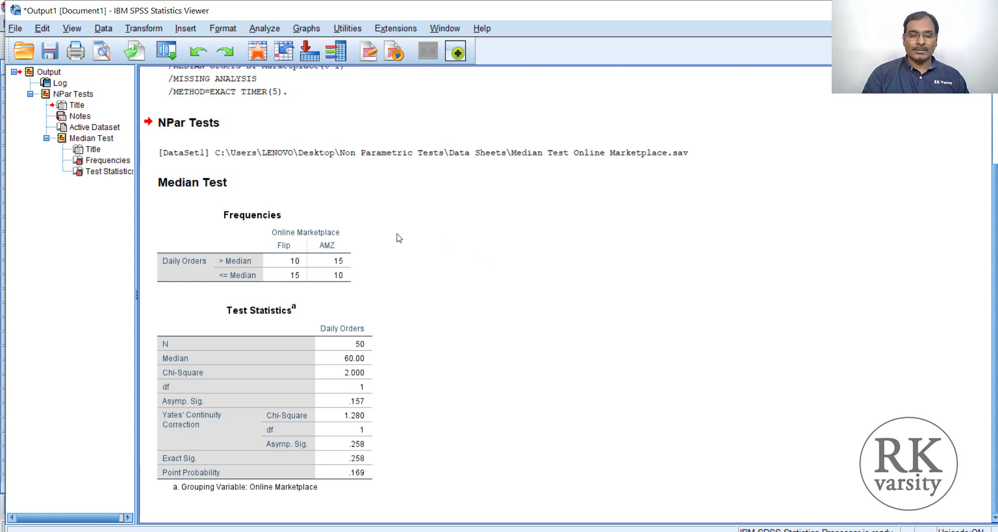
- Switch to the OneNote page and read the problem about the cooperative bank's salary claim
key(alt+Tab)
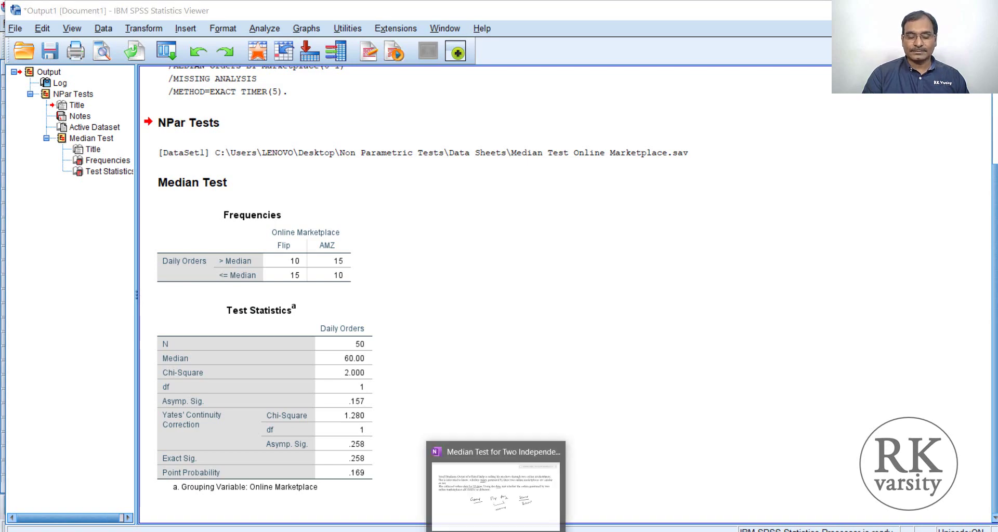
scroll(719, 453, right, 10)
scroll(719, 453, down, 3)
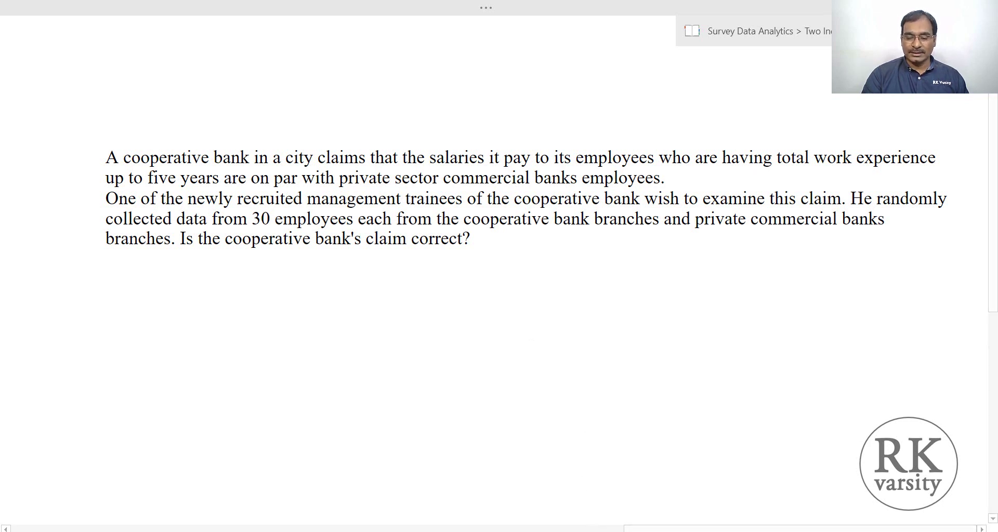
- Switch to the Median Test Private Vs Public salary dataset and review the value labels of the Sector variable
mouse_move(589, 487)
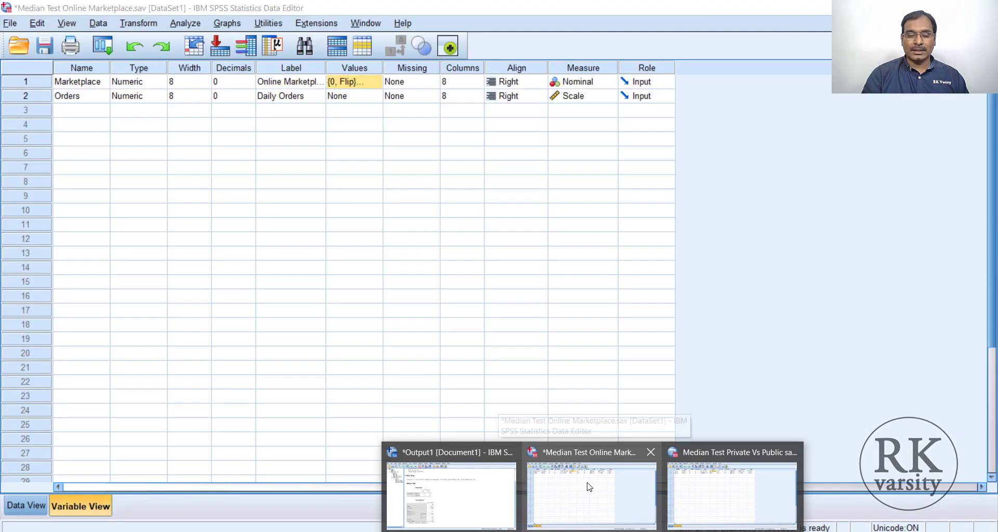
click(732, 497)
click(351, 86)
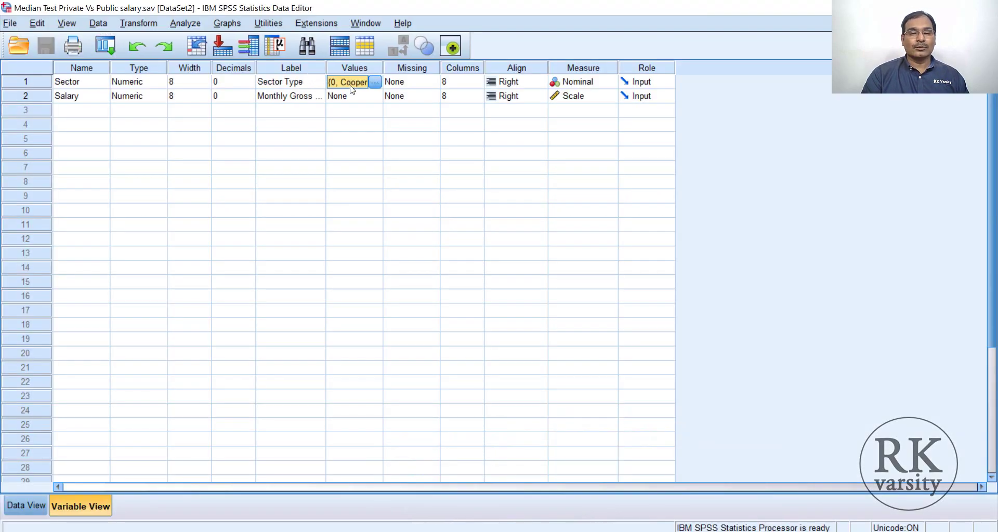
click(375, 82)
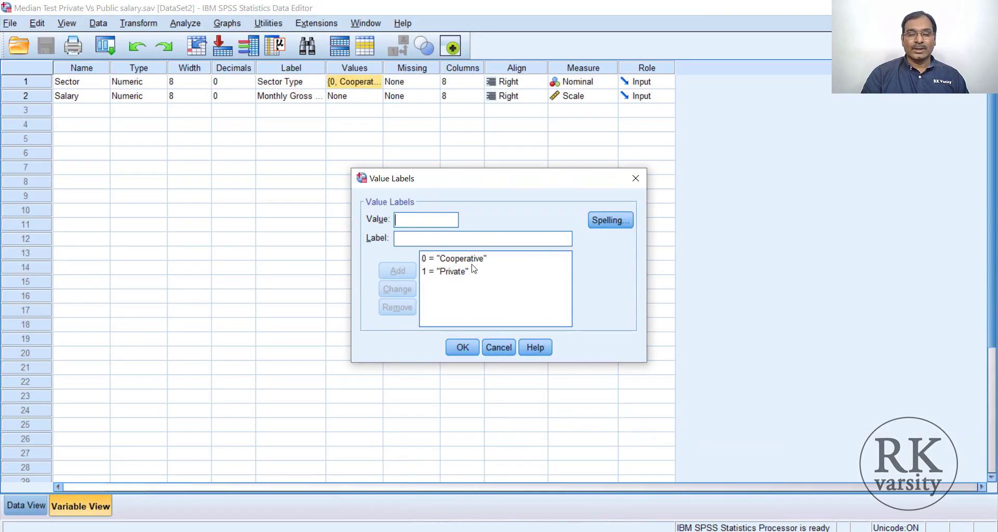
click(462, 347)
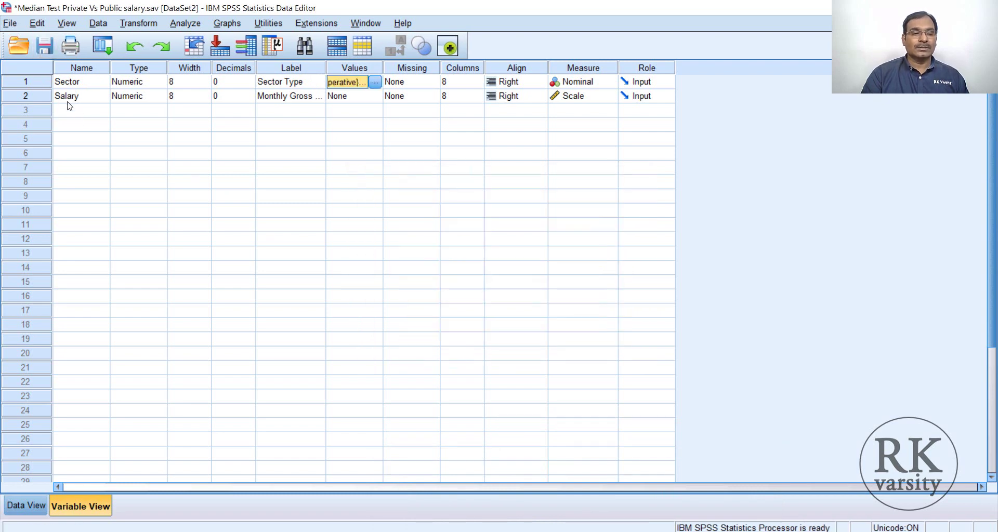
- Start a nonparametric test for independent samples with Monthly Gross Salary as the test field
click(194, 26)
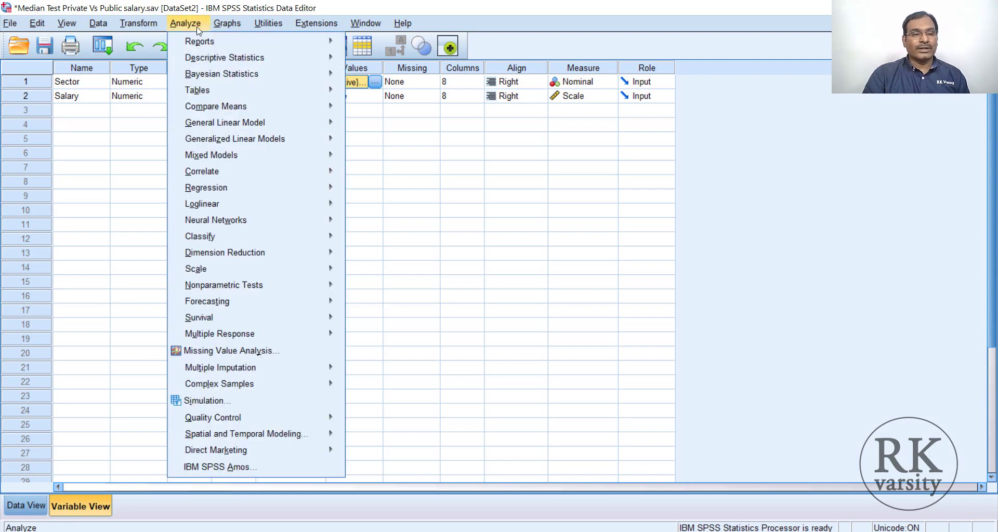
mouse_move(276, 289)
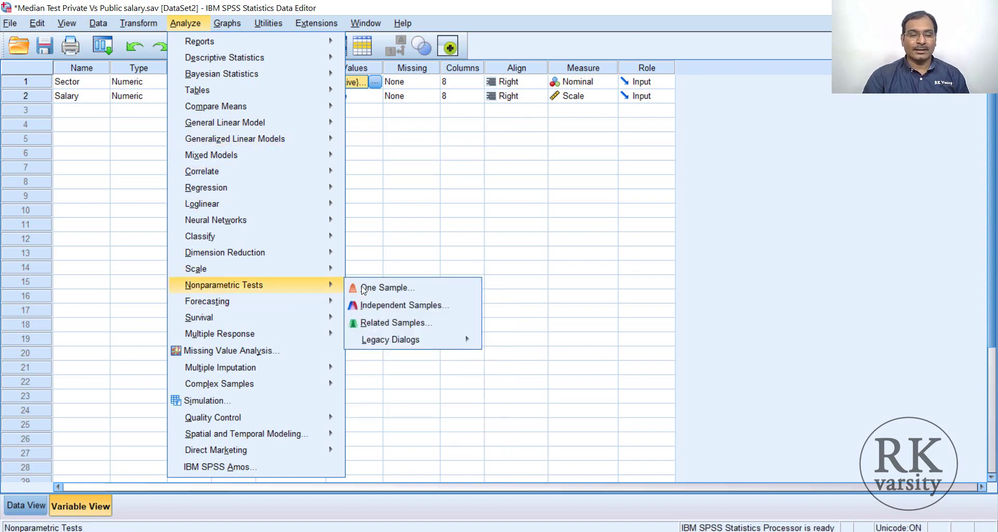
mouse_move(419, 346)
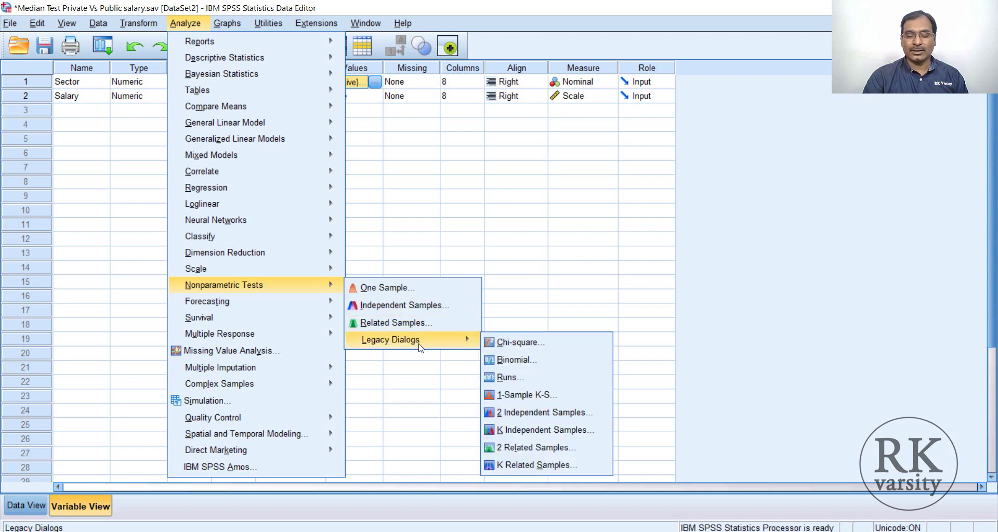
click(391, 308)
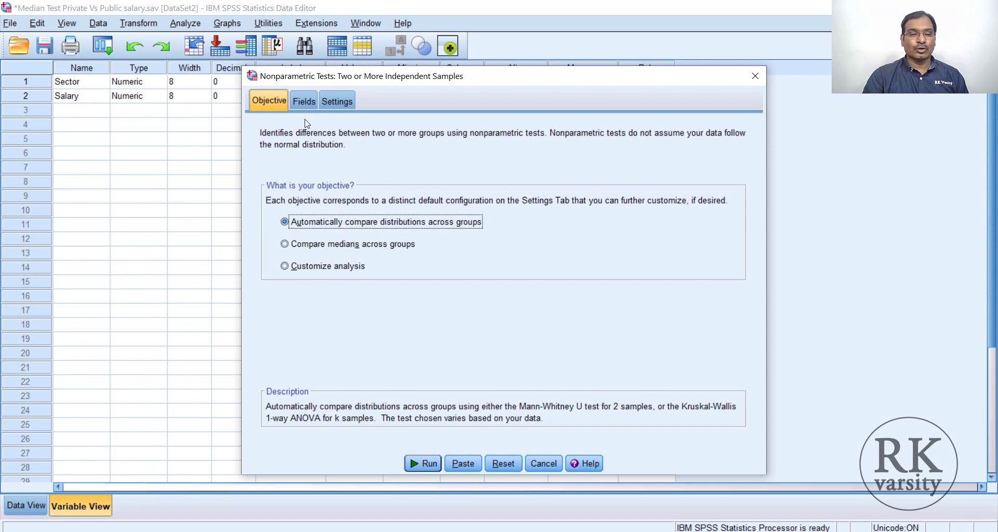
click(304, 101)
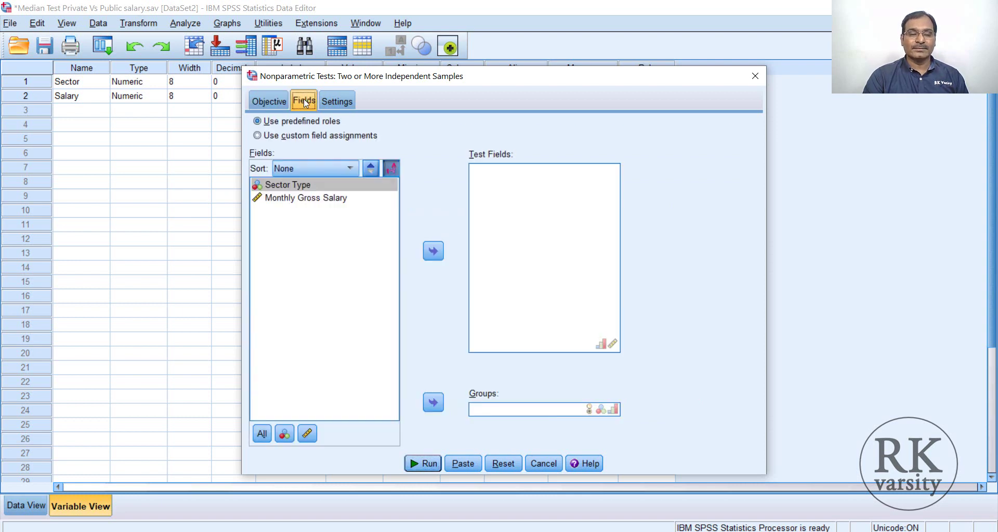
click(300, 202)
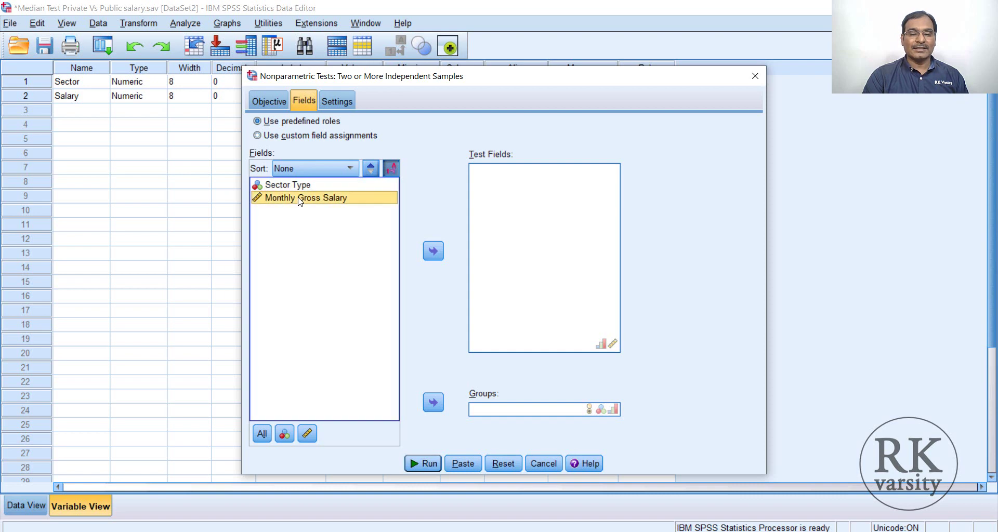
click(435, 260)
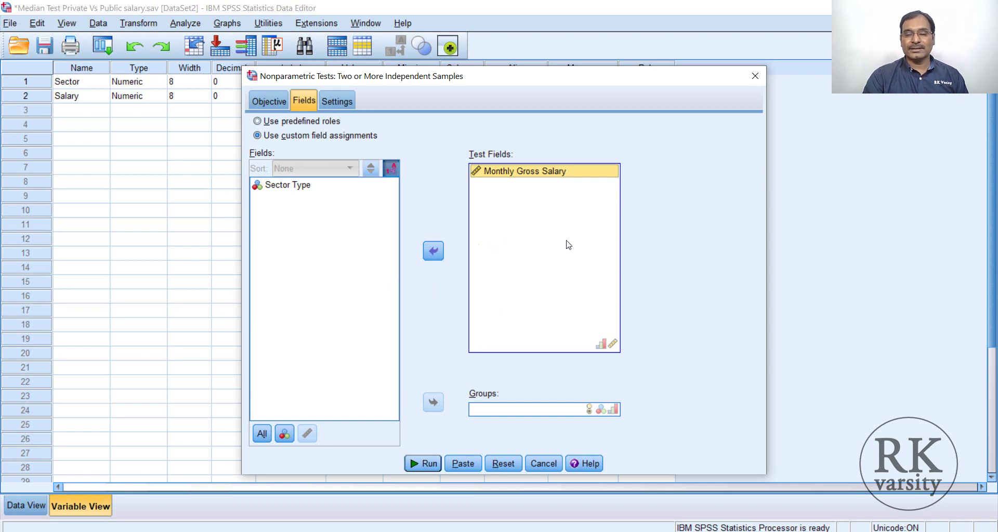
- Assign Sector Type as the grouping field of the independent-samples test
click(289, 185)
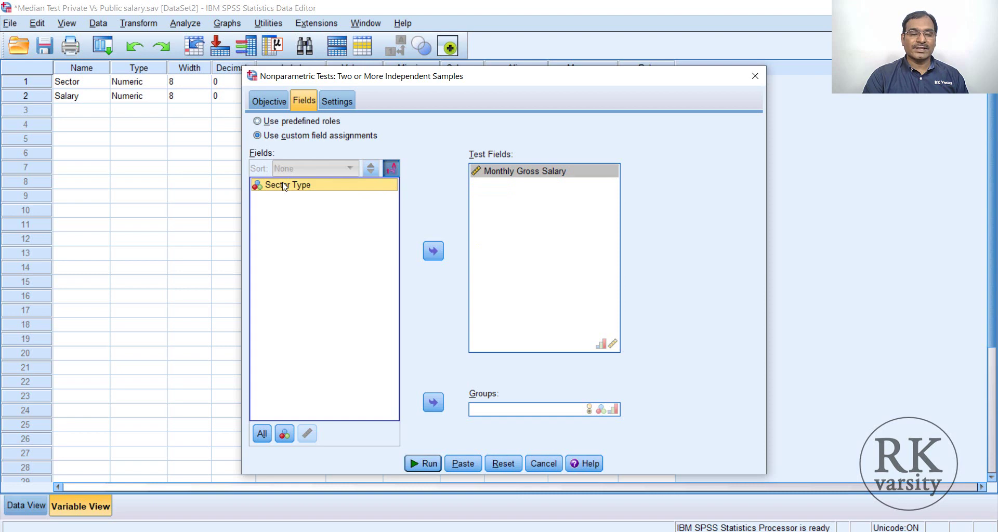
click(434, 403)
click(435, 403)
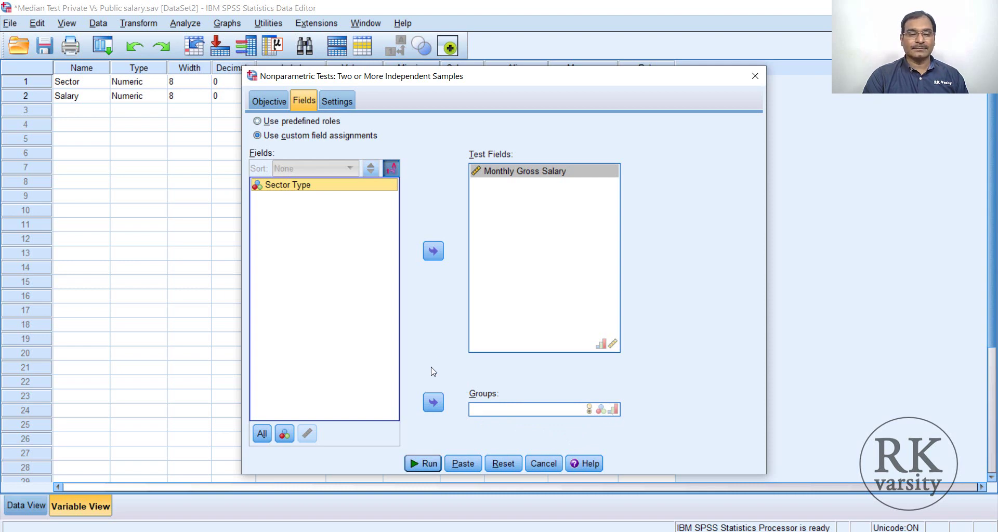
click(432, 405)
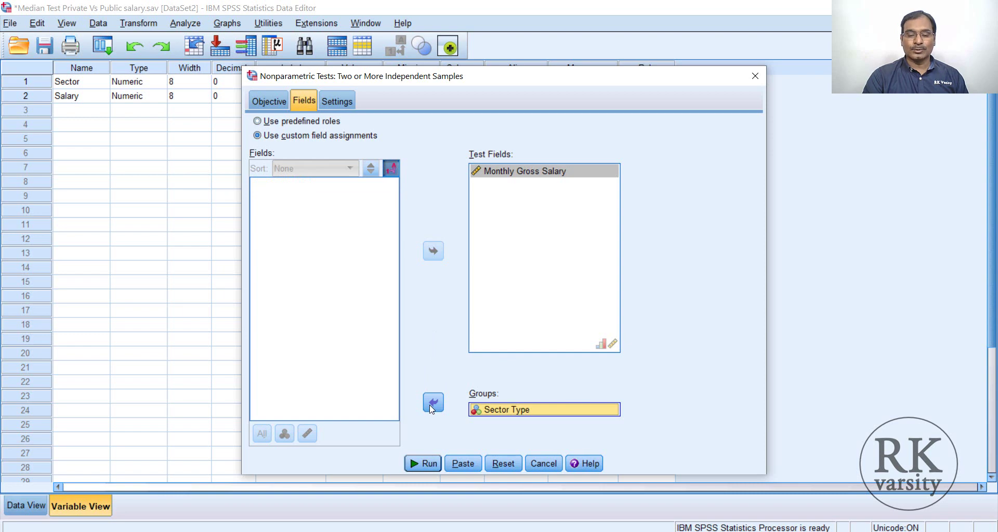
- Customize the tests to use the Median test (k samples), and review the significance level and user-missing value settings
click(343, 104)
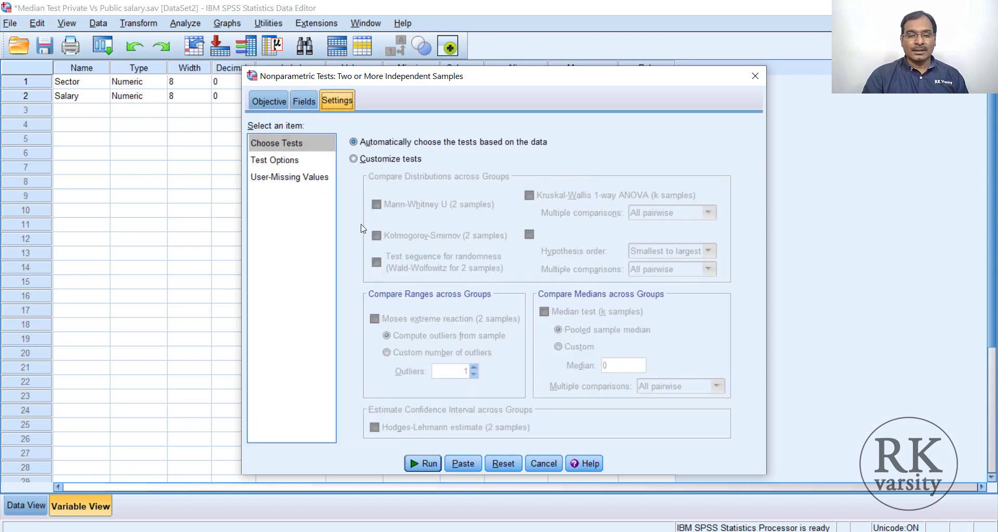
click(355, 160)
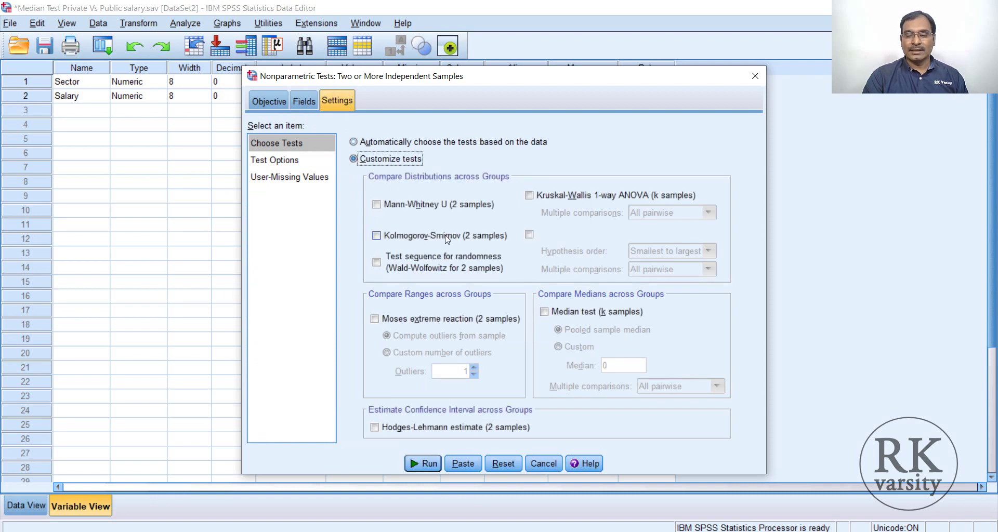
click(544, 313)
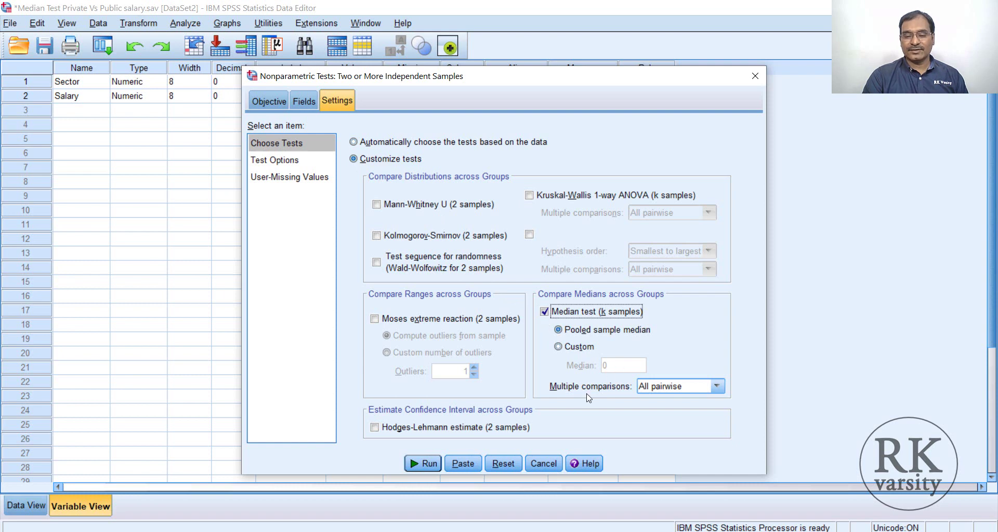
click(293, 164)
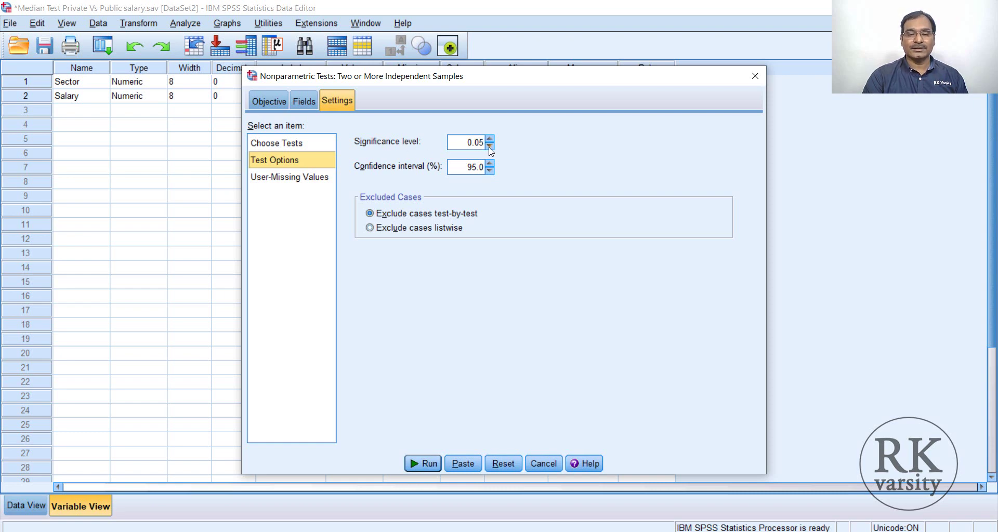
click(316, 178)
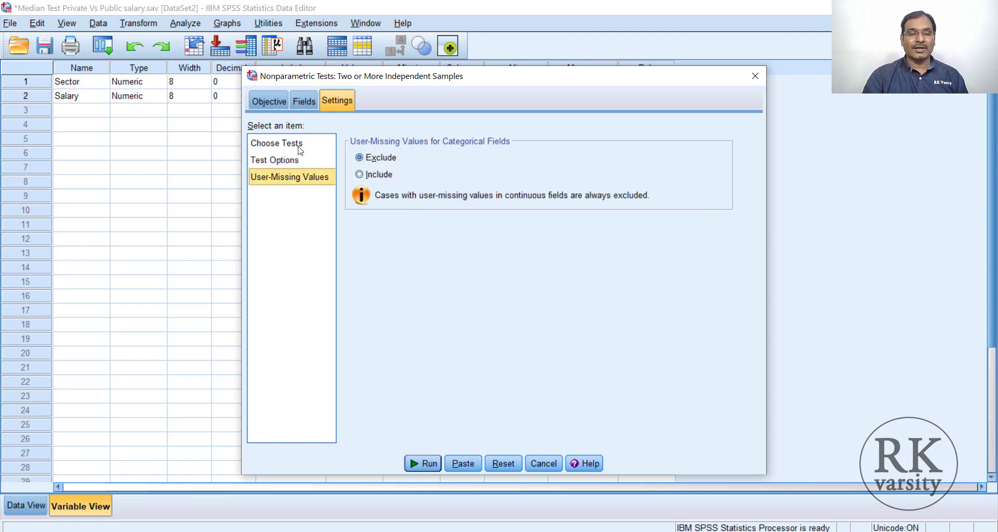
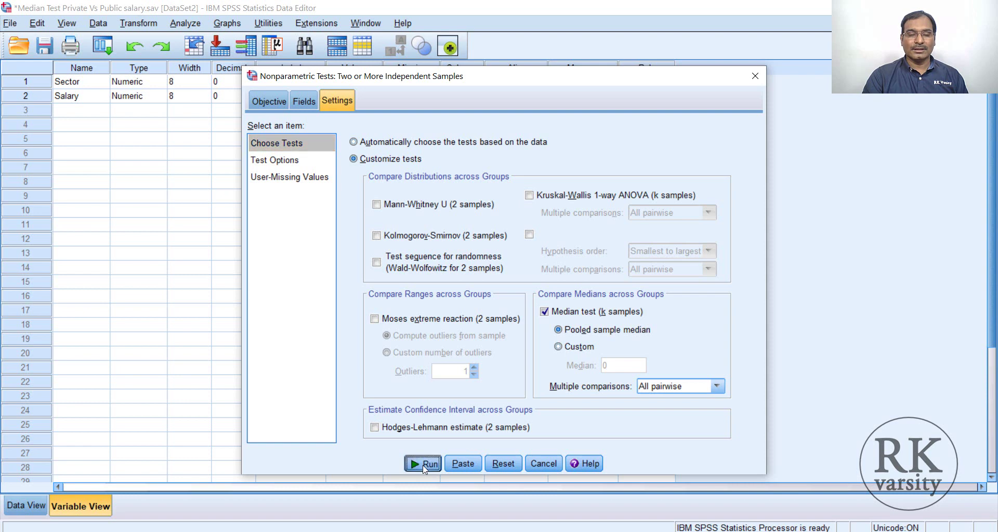
- Run the independent-samples median test and read the Hypothesis Test Summary in the output document
click(423, 464)
mouse_move(593, 530)
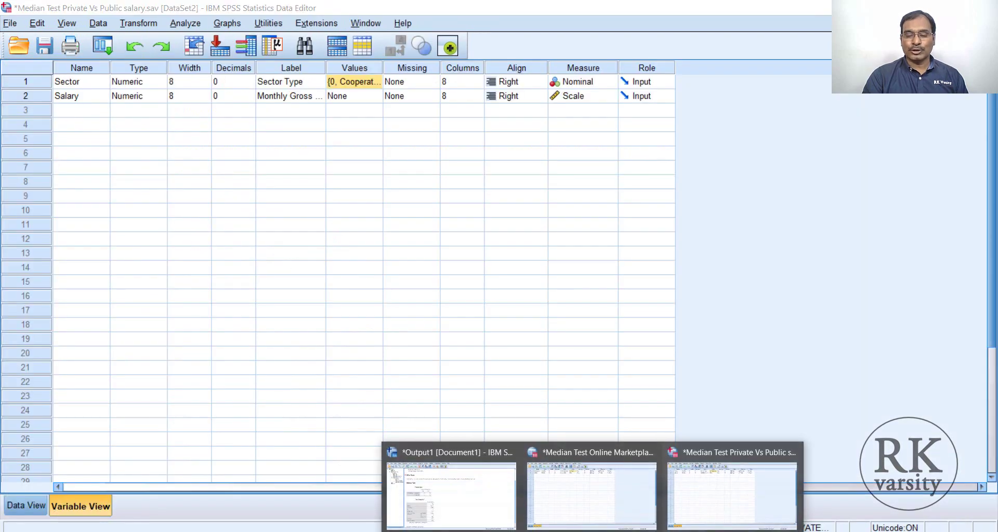
click(489, 498)
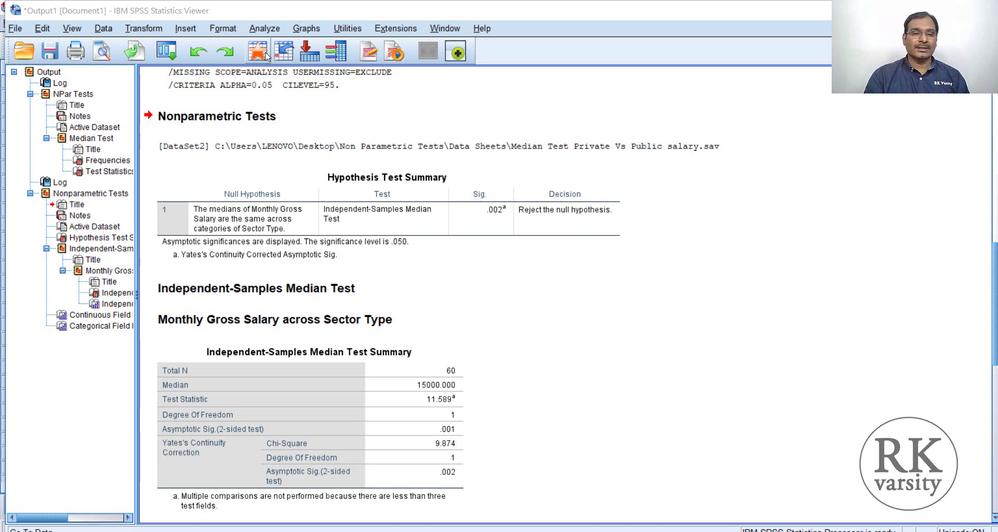
click(265, 29)
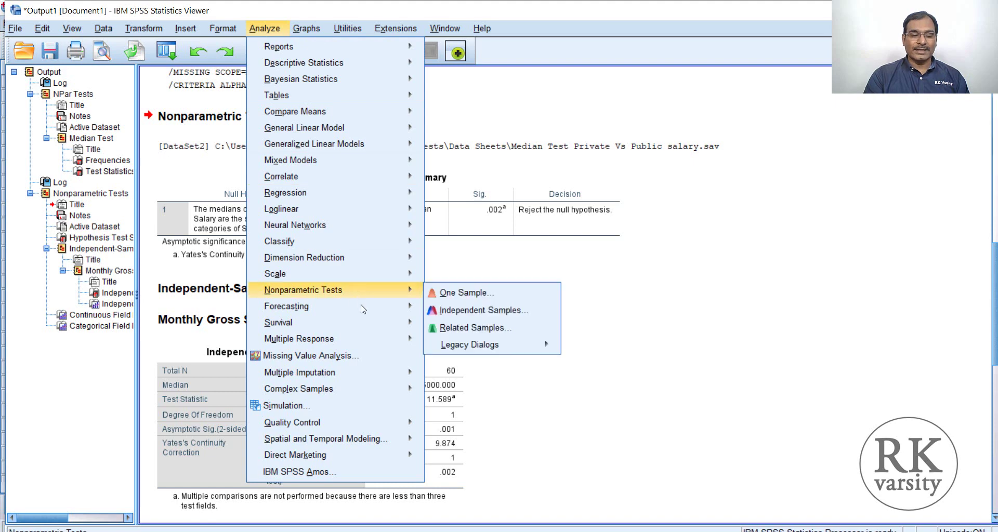
mouse_move(378, 292)
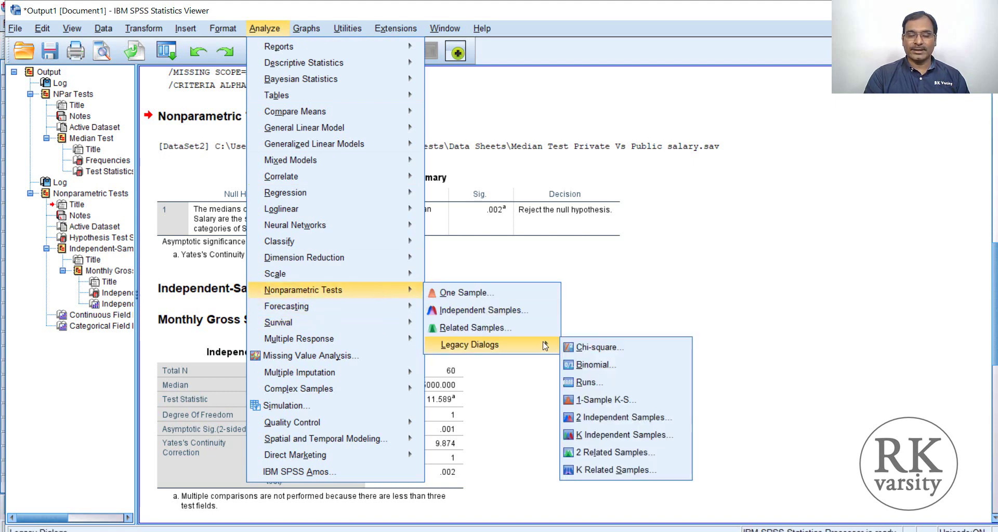
mouse_move(548, 346)
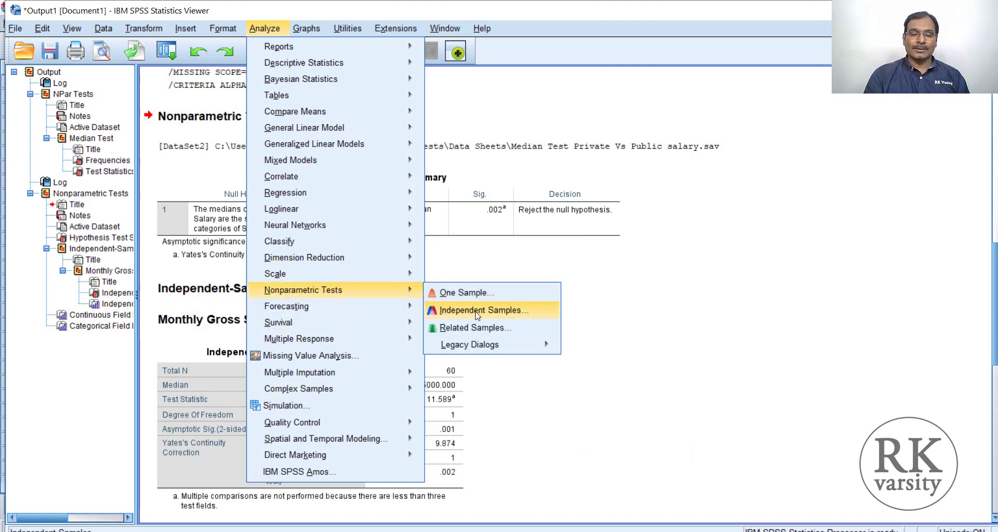
mouse_move(411, 306)
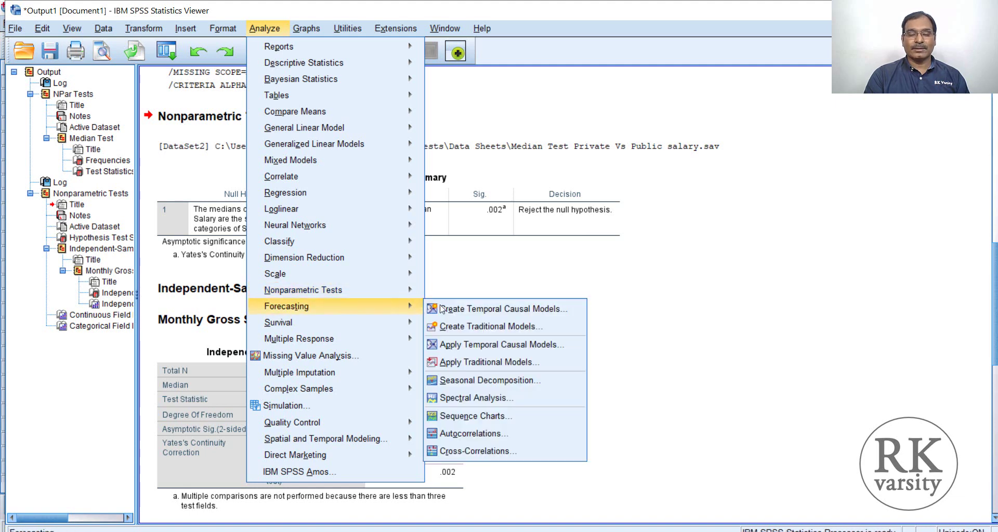
mouse_move(411, 290)
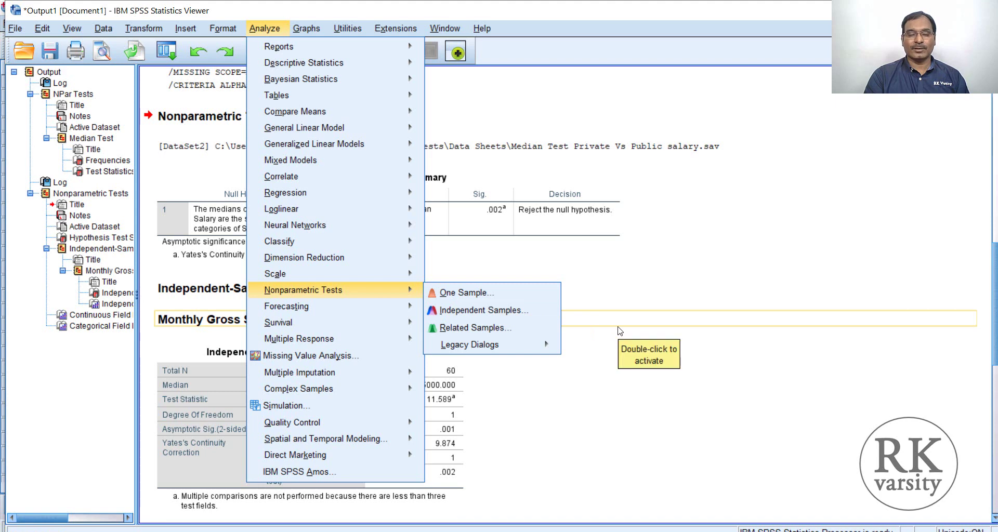
click(470, 224)
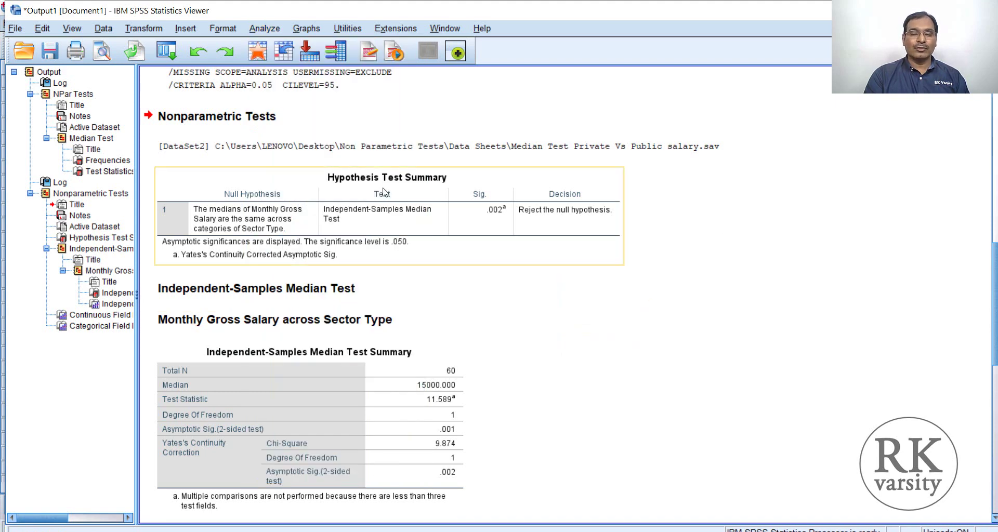